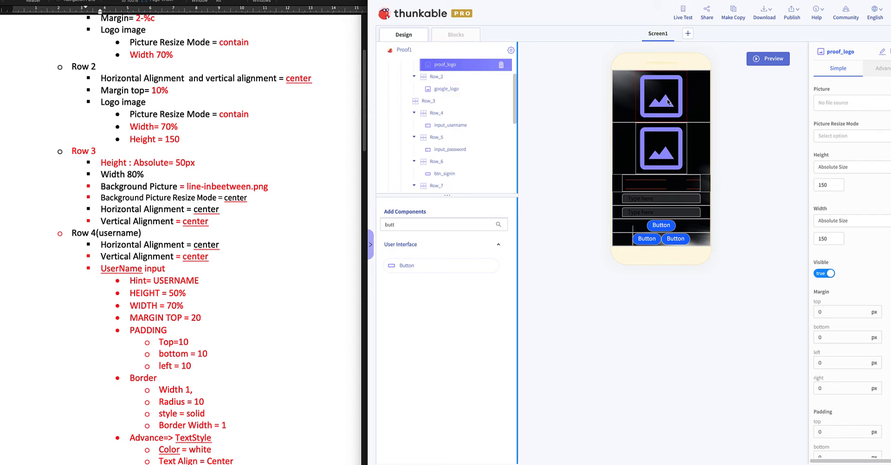
Set the picture of the proof_logo image to LOGO_light.png.
click(836, 105)
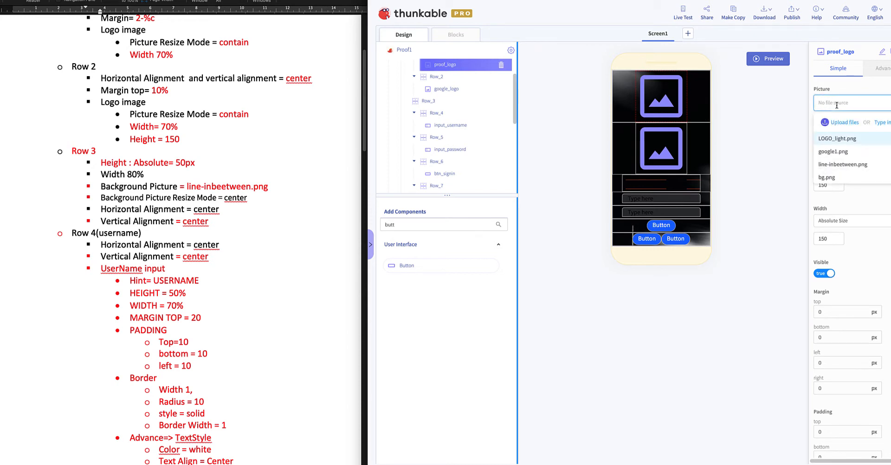
click(837, 142)
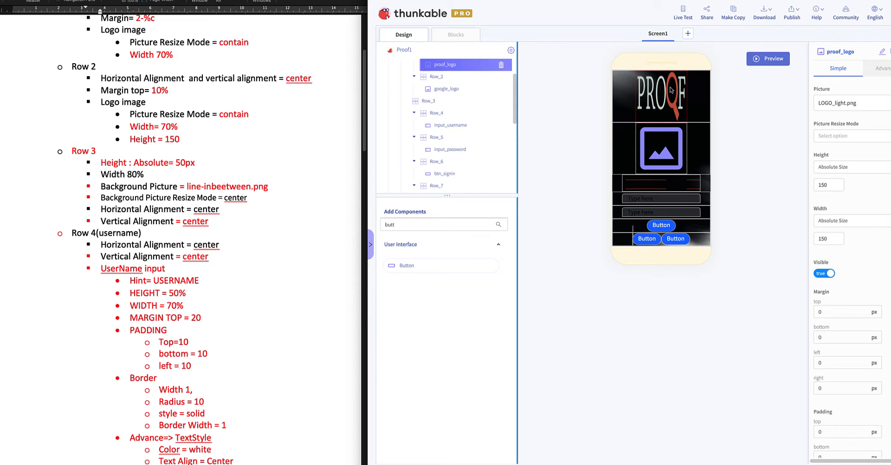
Select Row_1 and check its horizontal and vertical alignment settings against the Row 1 notes in the document.
scroll(223, 137, up, 3)
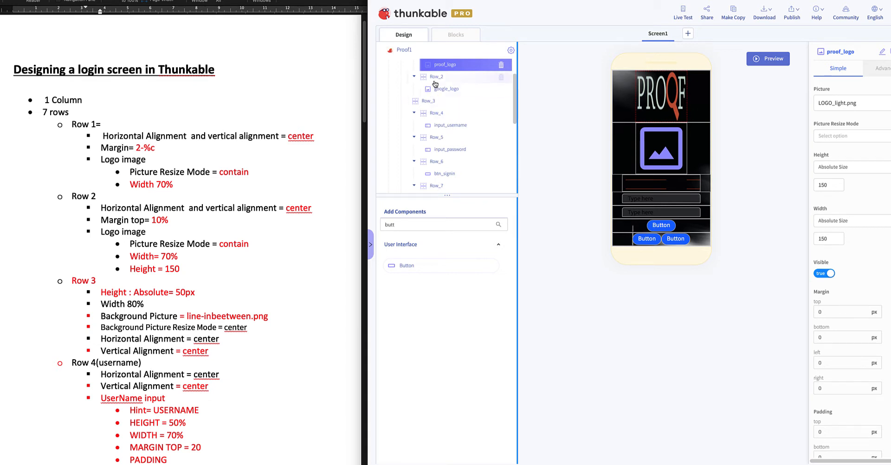
scroll(498, 78, up, 1)
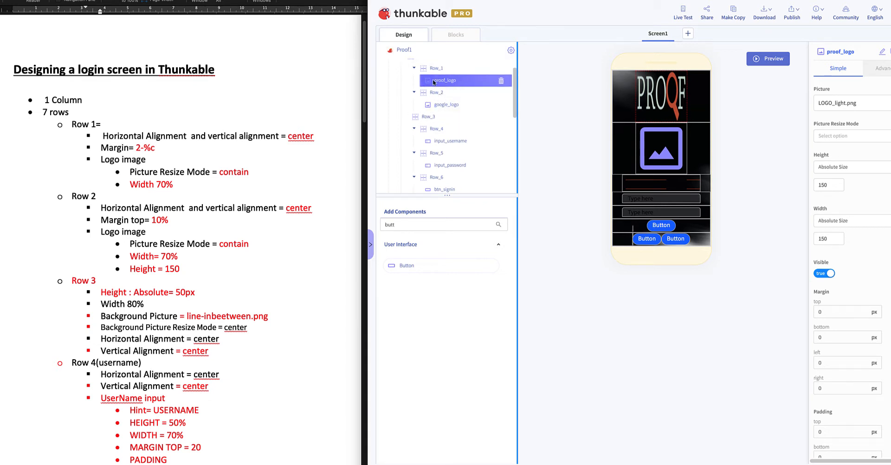
click(425, 70)
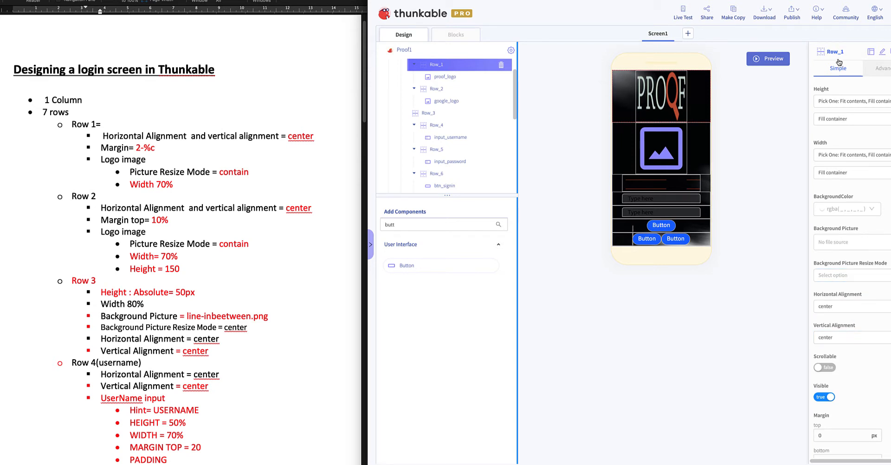
click(822, 306)
click(834, 343)
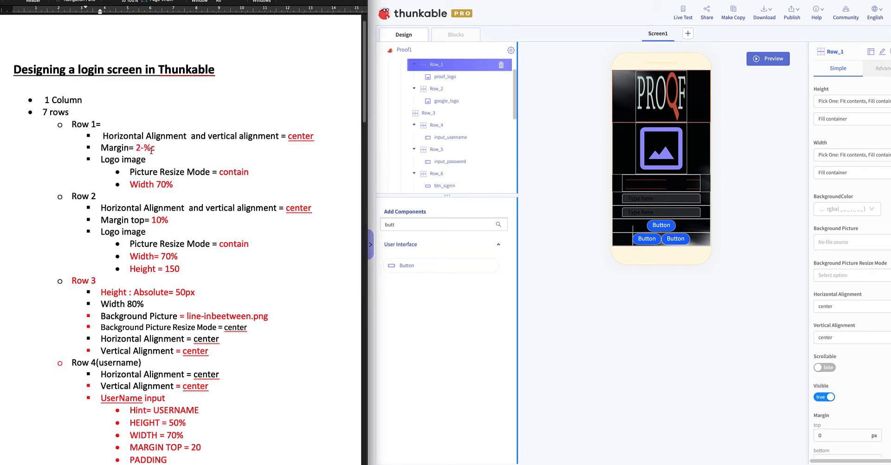
Correct the Row 1 margin note in the document so it specifies a top margin of 20%.
key(BackSpace)
text(0)
click(130, 148)
text(top)
Preview the login screen, return to editing and set Row_1's top margin to 20%.
click(774, 61)
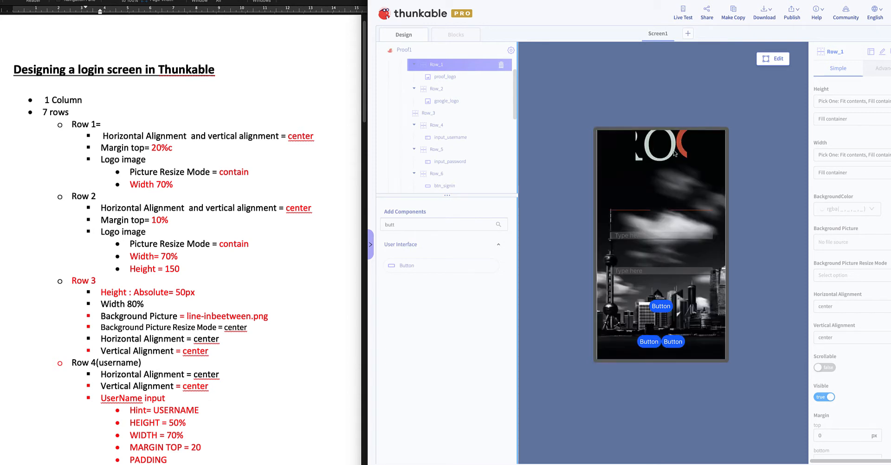
click(769, 63)
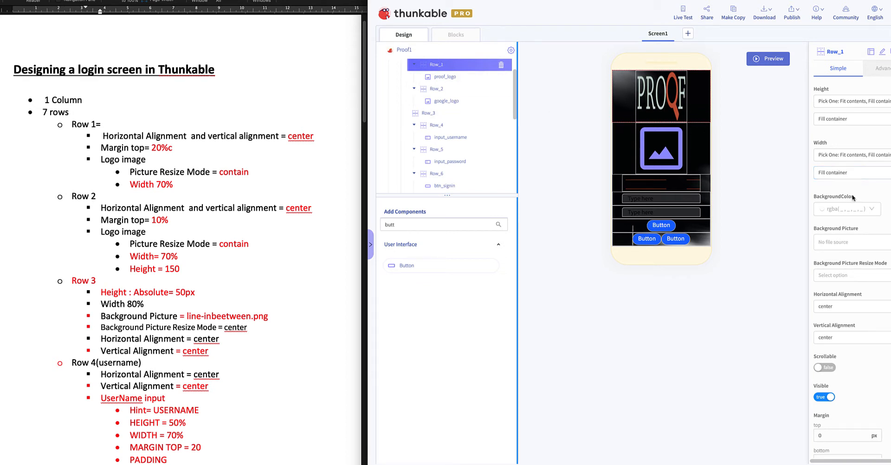
scroll(848, 345, down, 5)
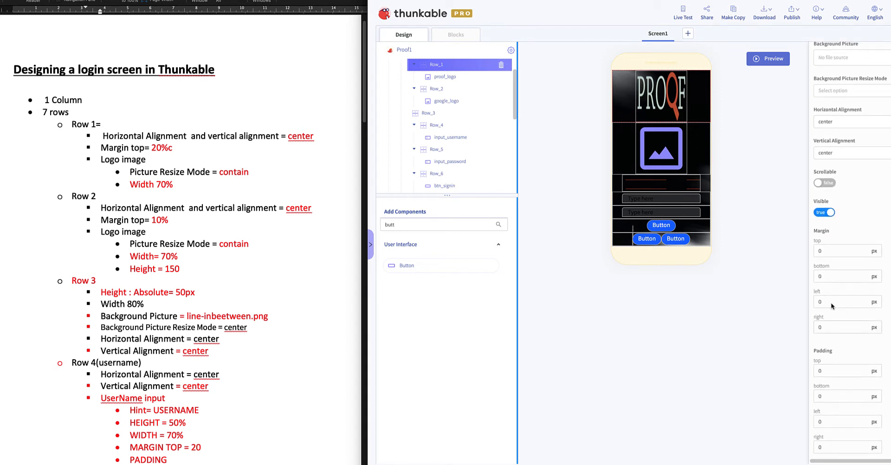
click(825, 251)
mouse_move(876, 252)
click(870, 229)
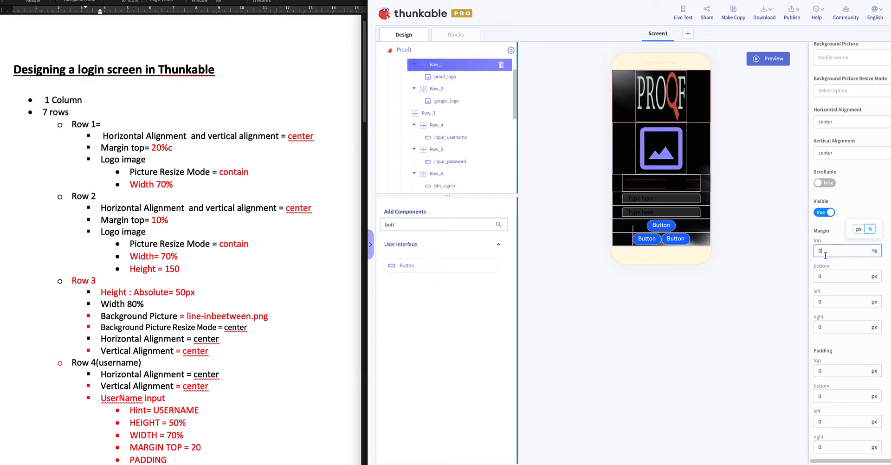
drag(826, 255, 812, 253)
text(20)
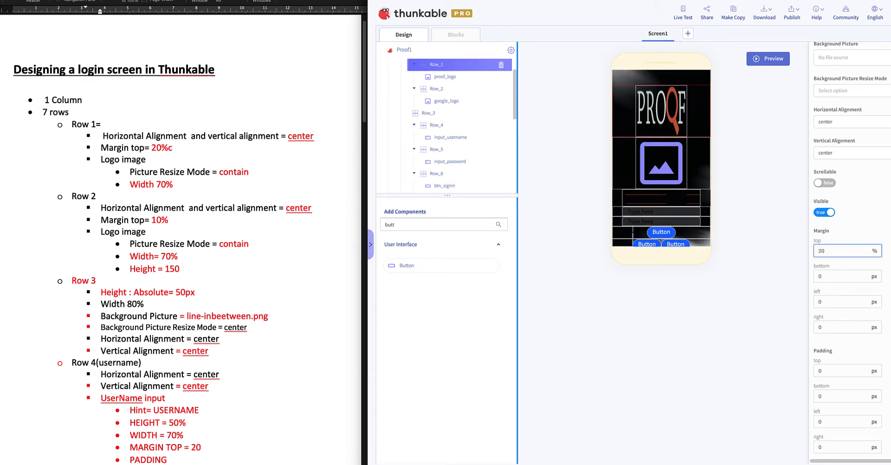
Set the picture resize mode of proof_logo to contain and check the result in the preview.
click(128, 145)
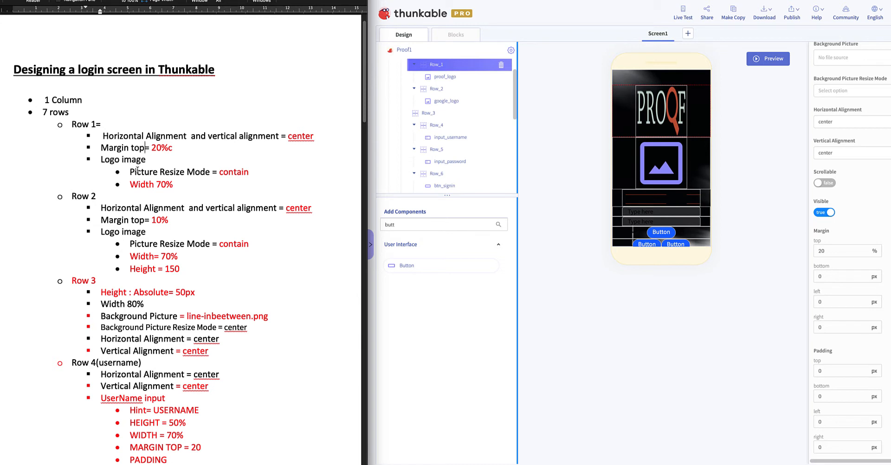
click(665, 115)
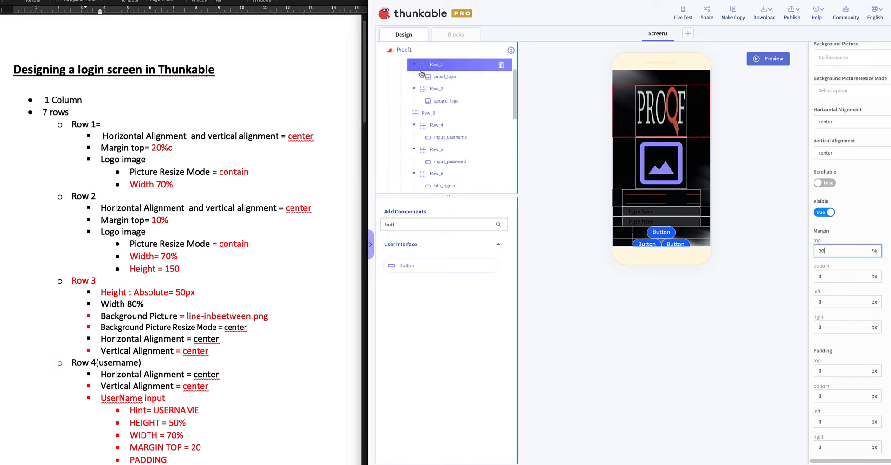
click(450, 81)
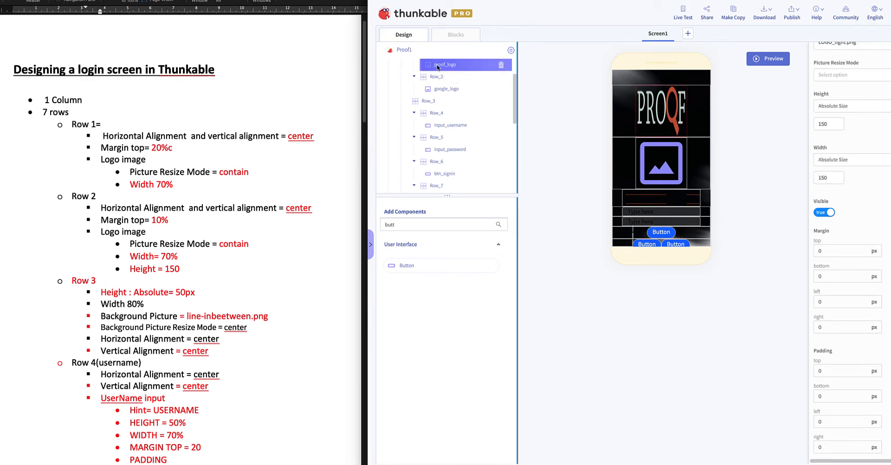
scroll(438, 69, up, 1)
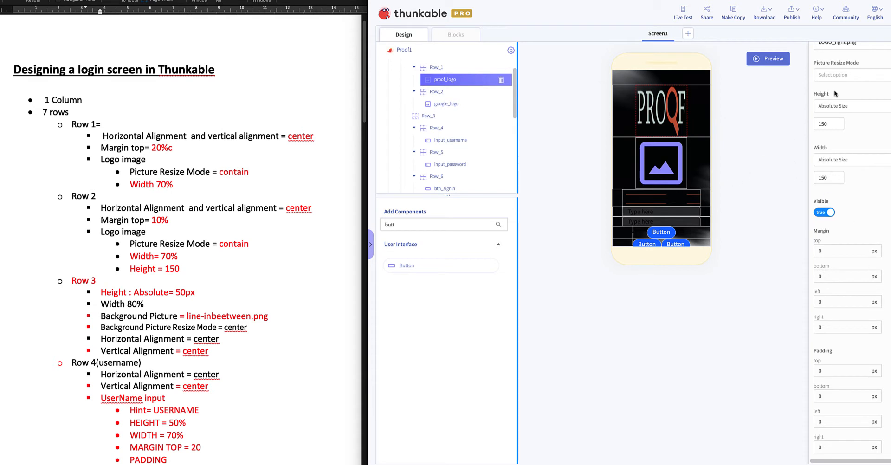
scroll(833, 145, up, 2)
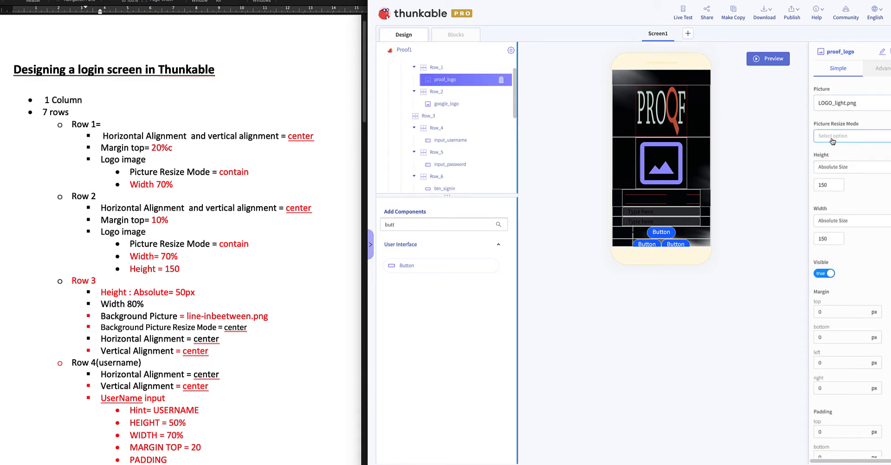
click(832, 137)
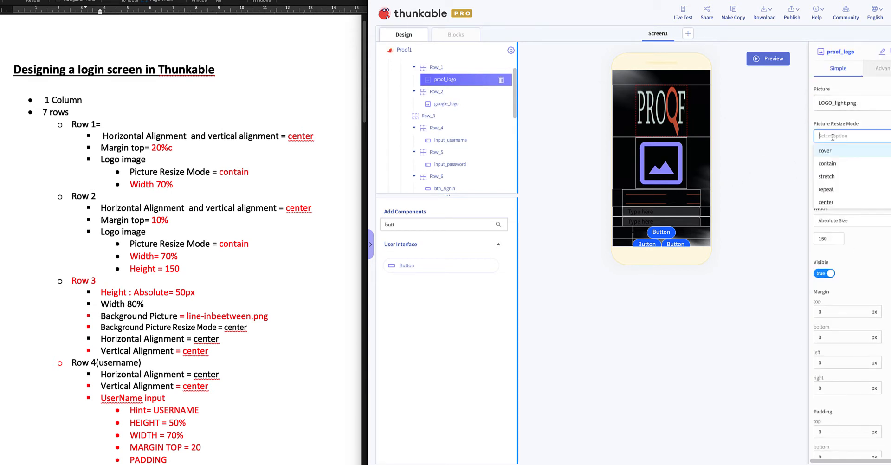
click(830, 164)
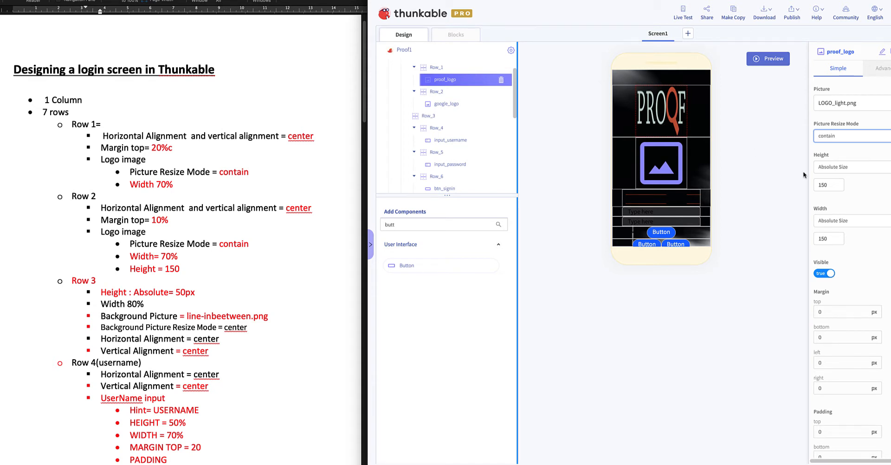
click(770, 61)
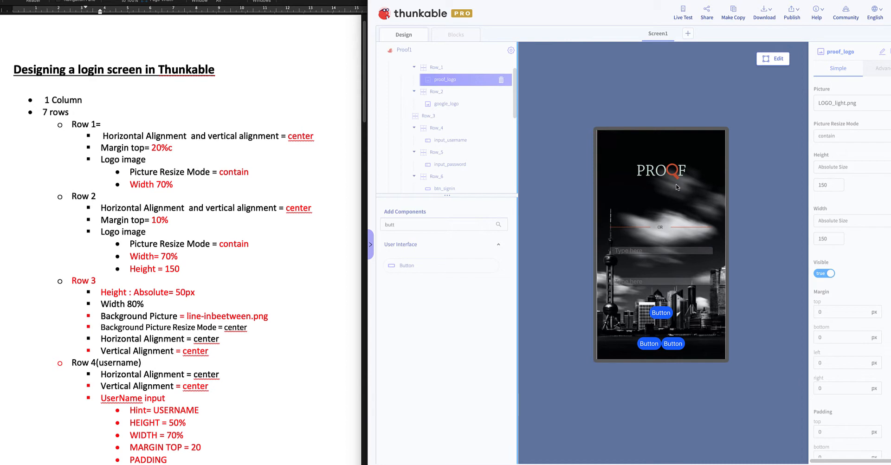
click(775, 60)
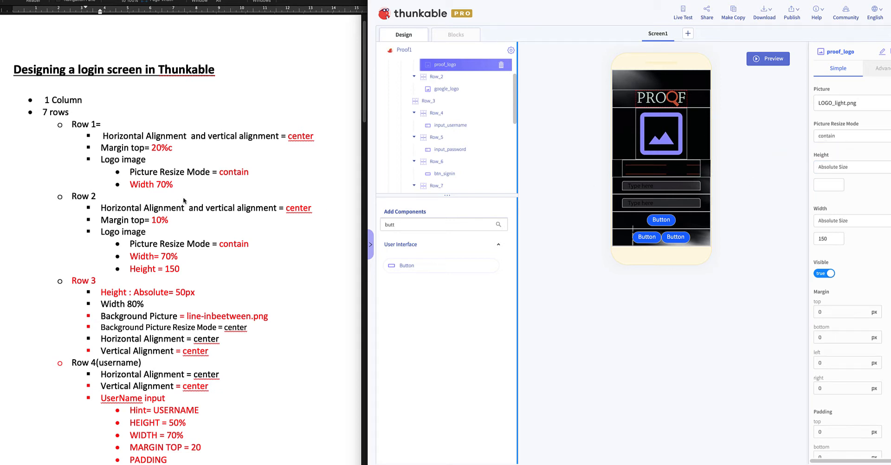
Set the width of proof_logo to a relative size of 70% and check it in the preview.
click(146, 147)
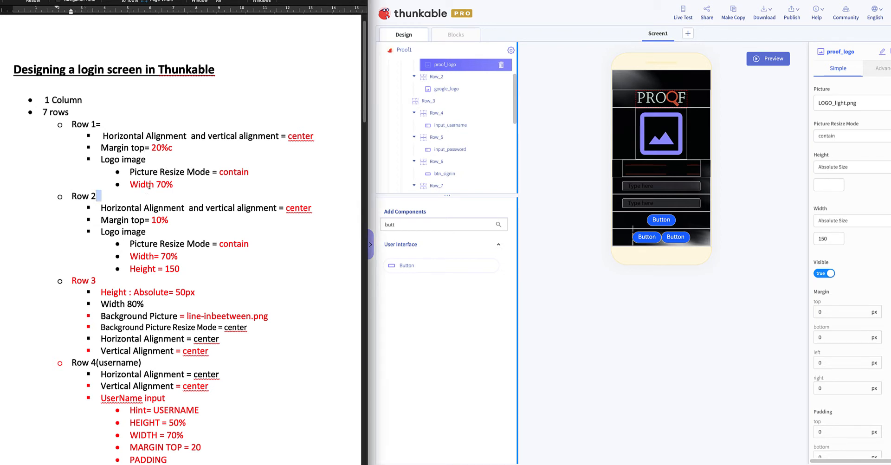
double_click(145, 185)
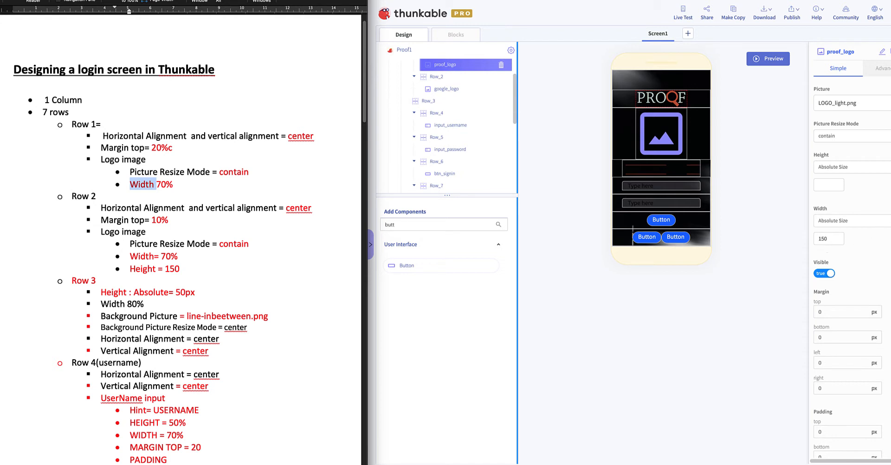
click(870, 220)
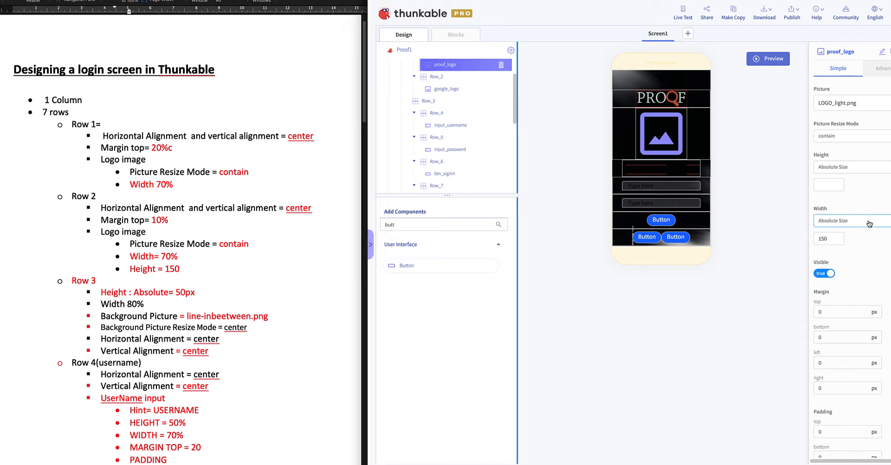
click(870, 221)
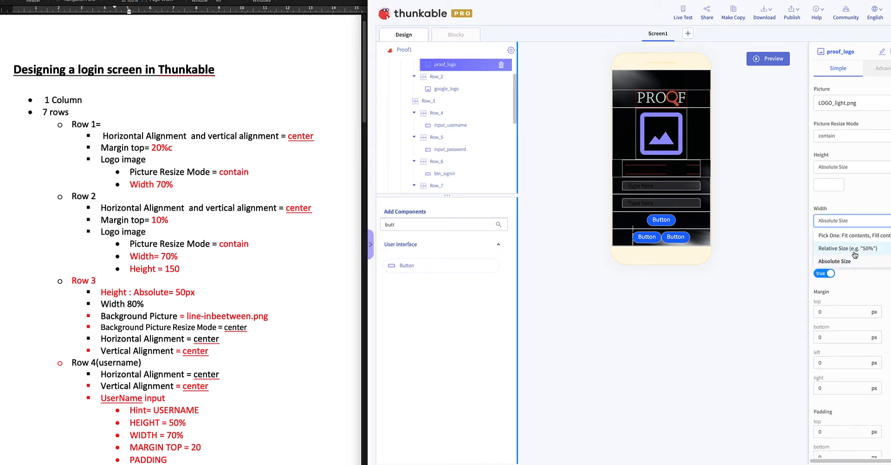
click(830, 250)
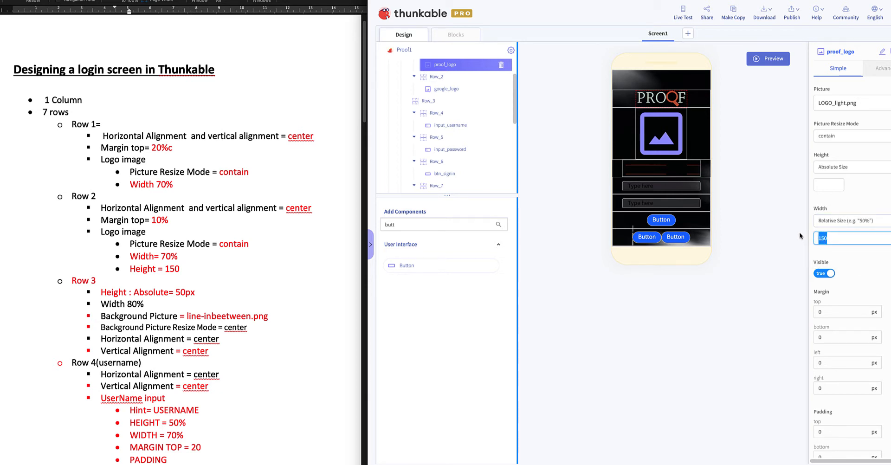
text(70)
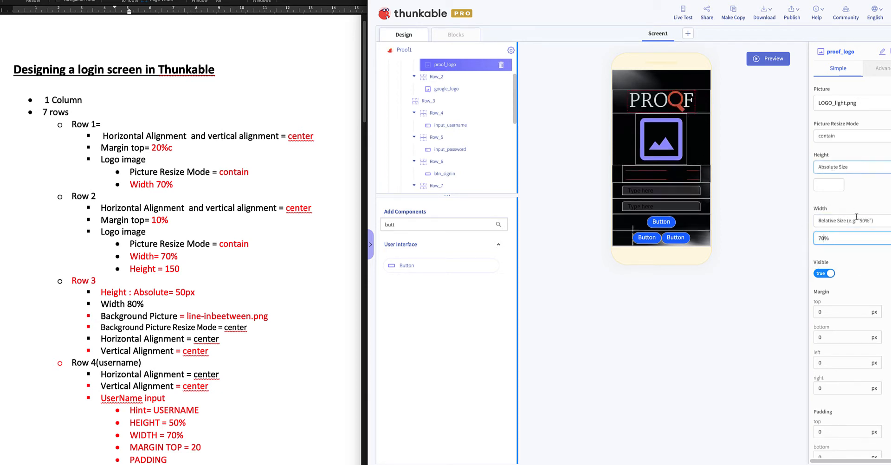
click(888, 230)
click(774, 61)
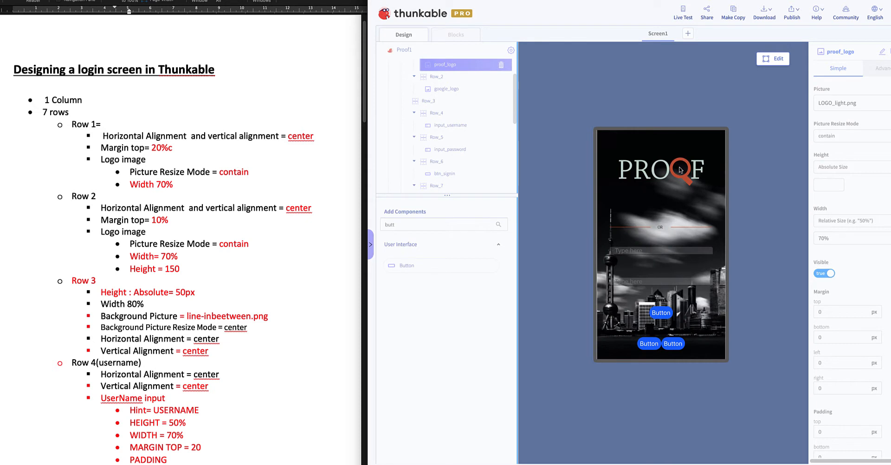
click(776, 59)
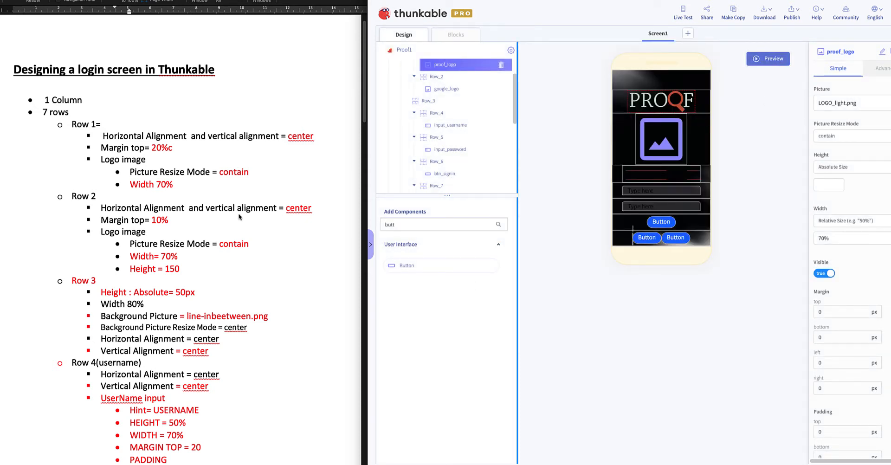
Select Row_2, consult its alignment and margin notes in the document, and open its top margin for editing.
scroll(454, 100, up, 2)
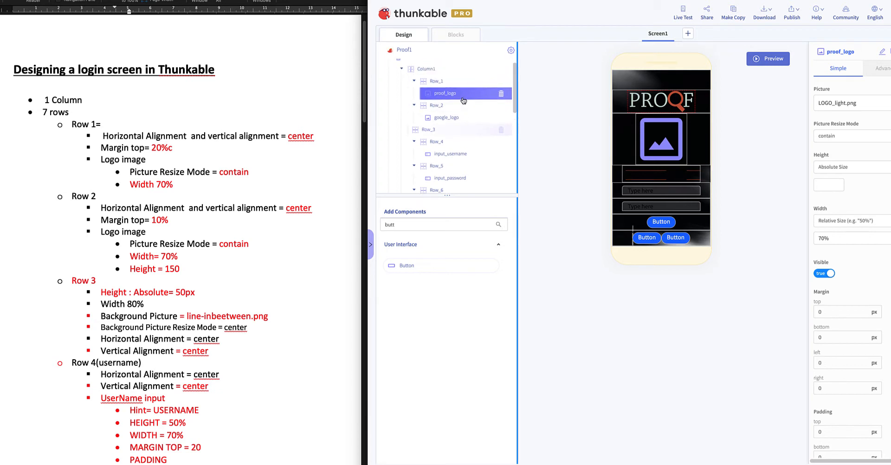
click(433, 108)
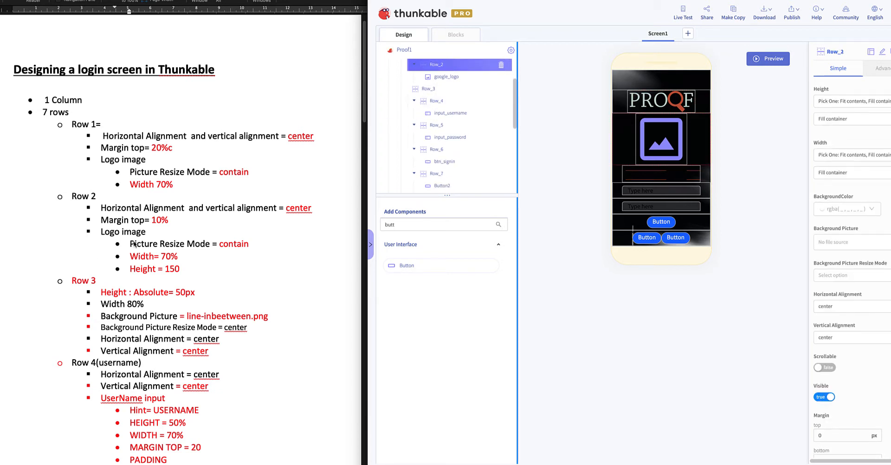
triple_click(215, 211)
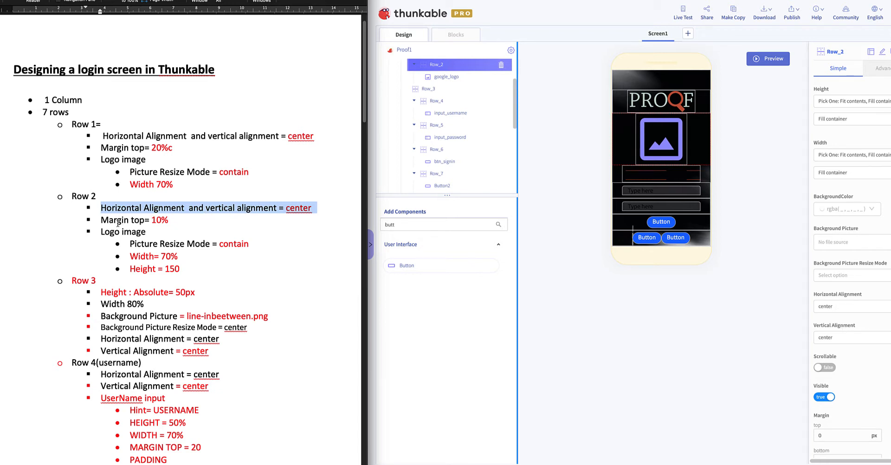
triple_click(124, 222)
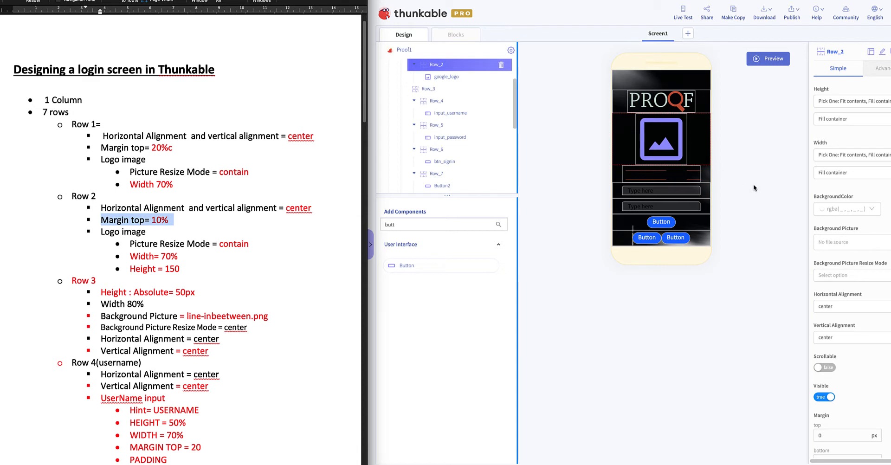
scroll(887, 244, down, 5)
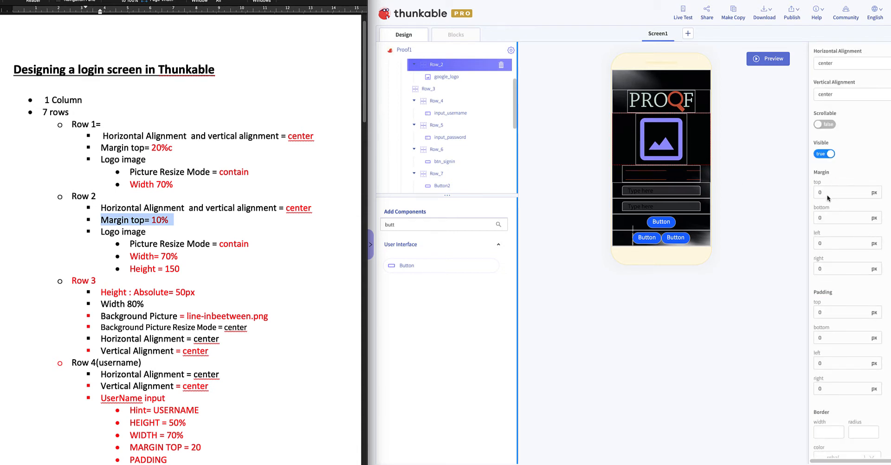
click(824, 192)
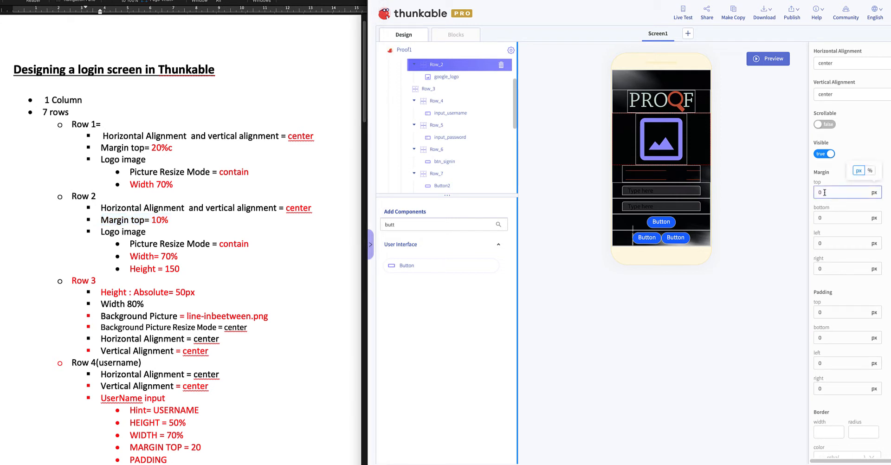